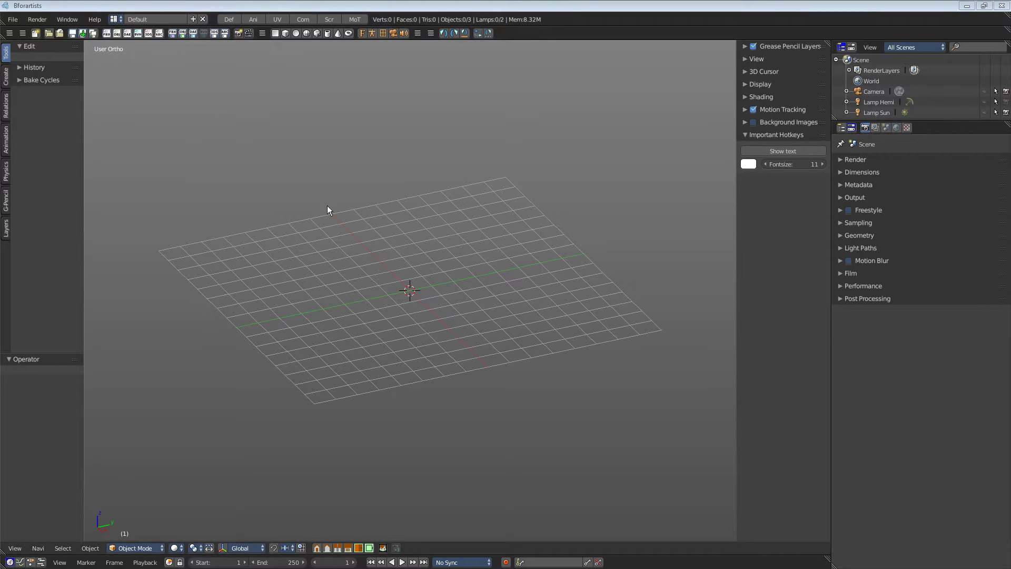
Pan, zoom and orbit the viewport to a near top-down, rotated view of the empty grid
mouse_move(434, 248)
shift+middle_down()
mouse_move(458, 298)
mouse_move(426, 251)
shift+middle_up()
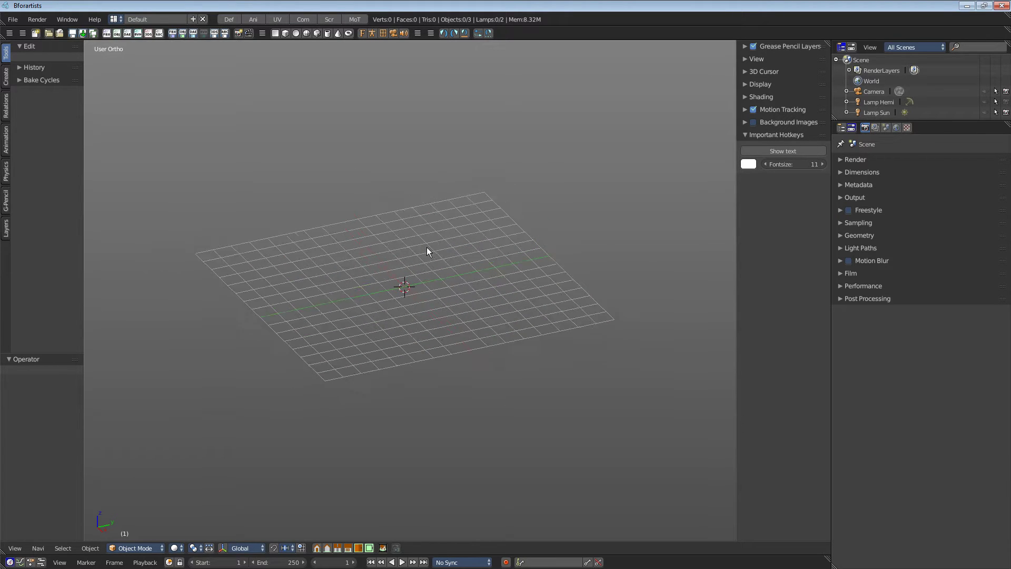
scroll(427, 251, down, 7)
scroll(427, 255, up, 7)
scroll(428, 257, down, 7)
scroll(427, 258, up, 4)
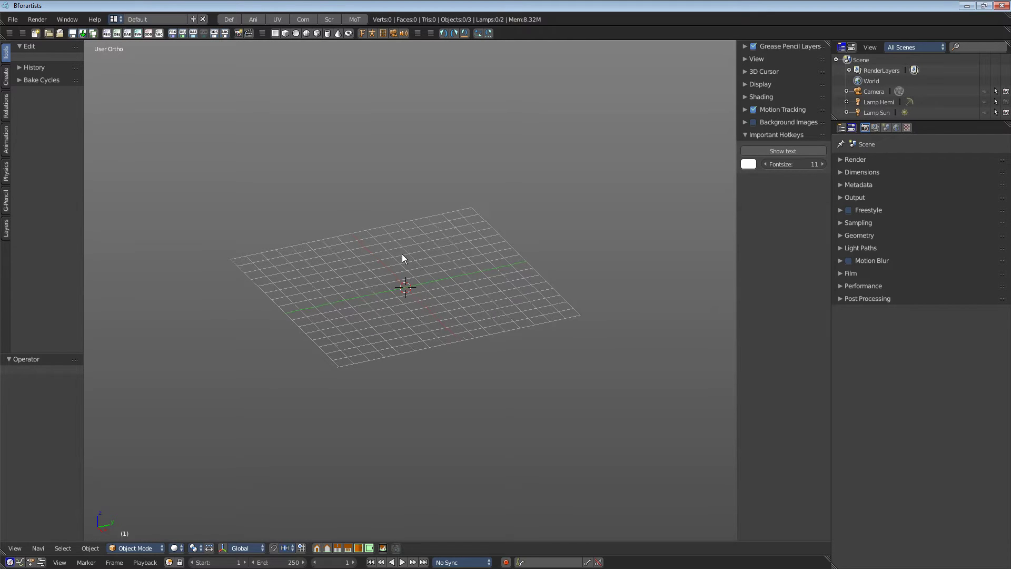
middle_drag(406, 260, 419, 281)
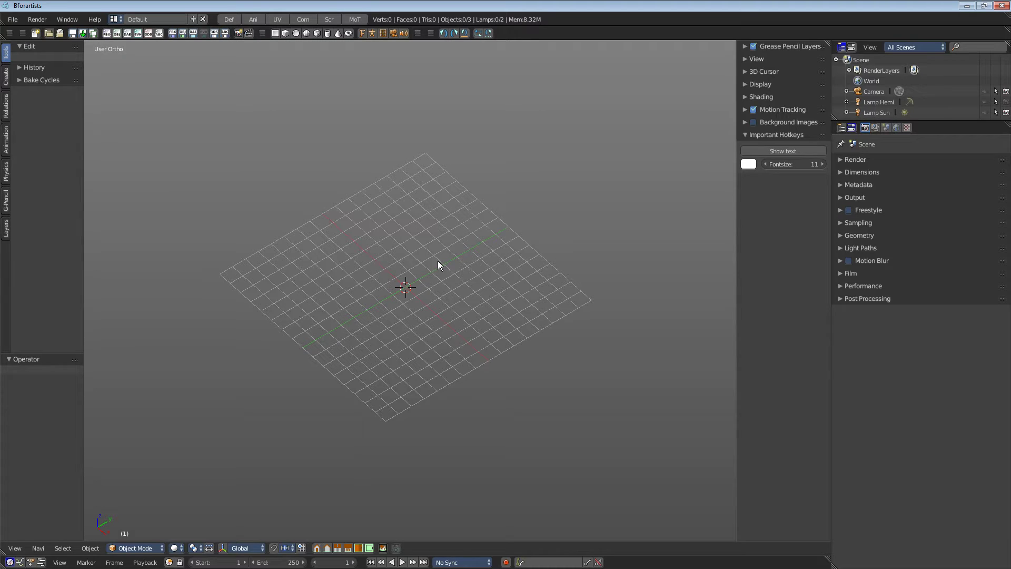
Display the Important Hotkeys text, orbit and reset the view, then hide the hotkeys text
click(794, 152)
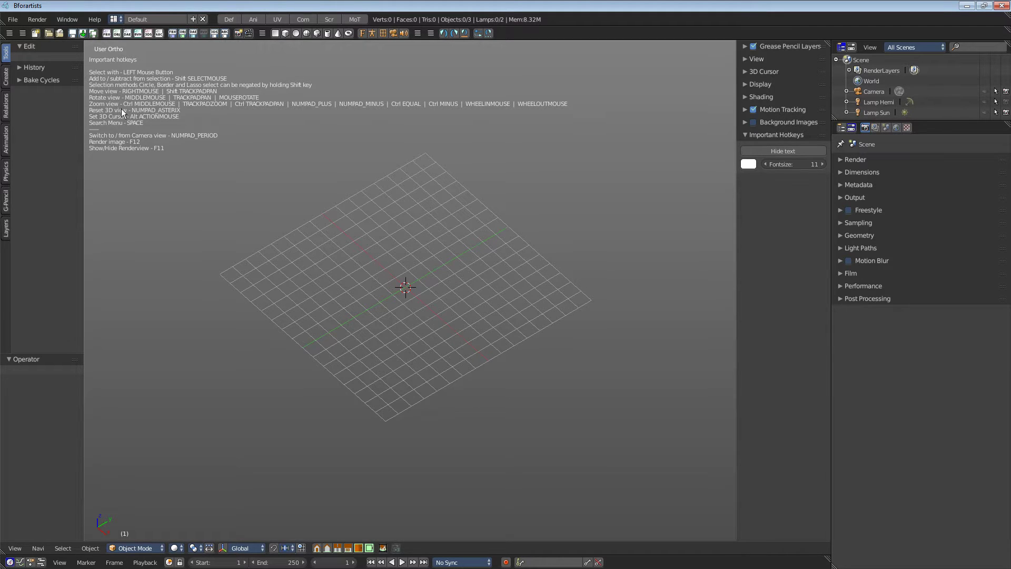
middle_drag(453, 324, 465, 311)
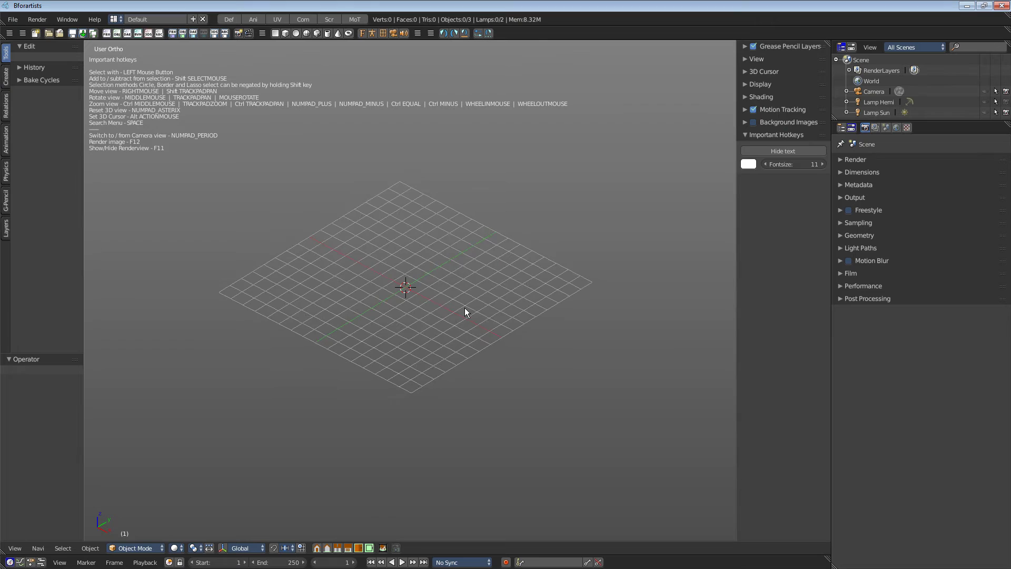
key(KP_Multiply)
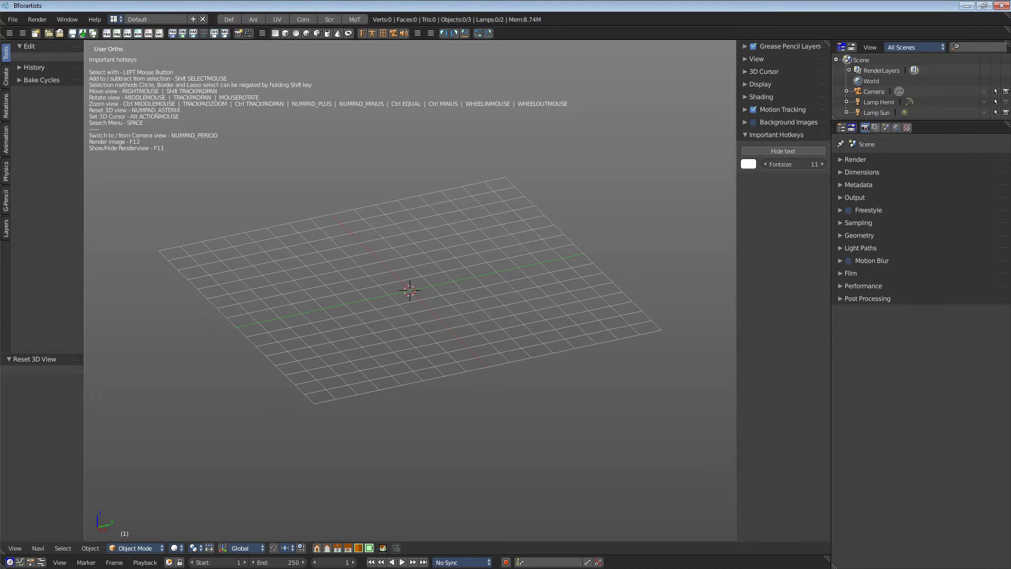
key(Delete)
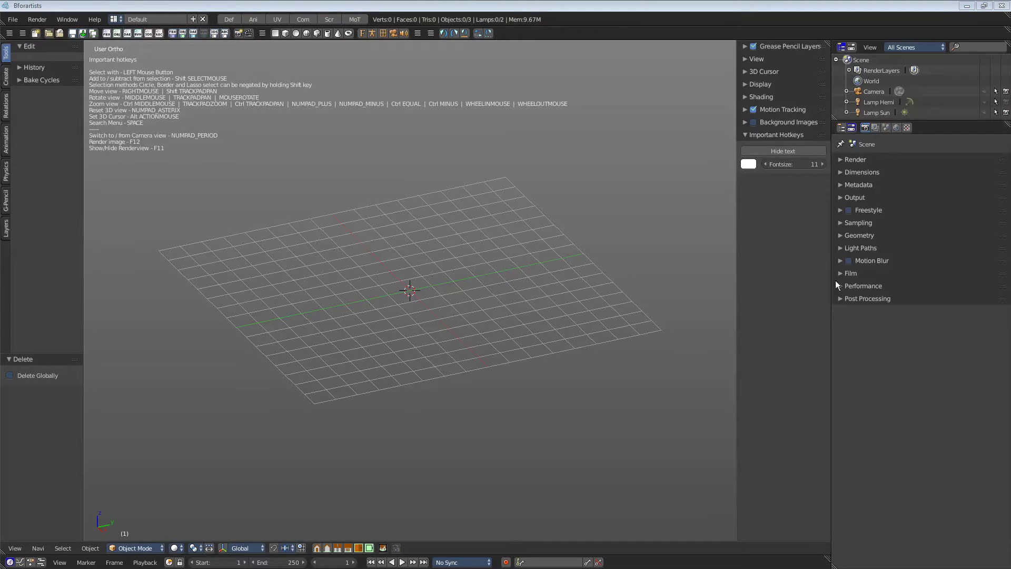
click(787, 151)
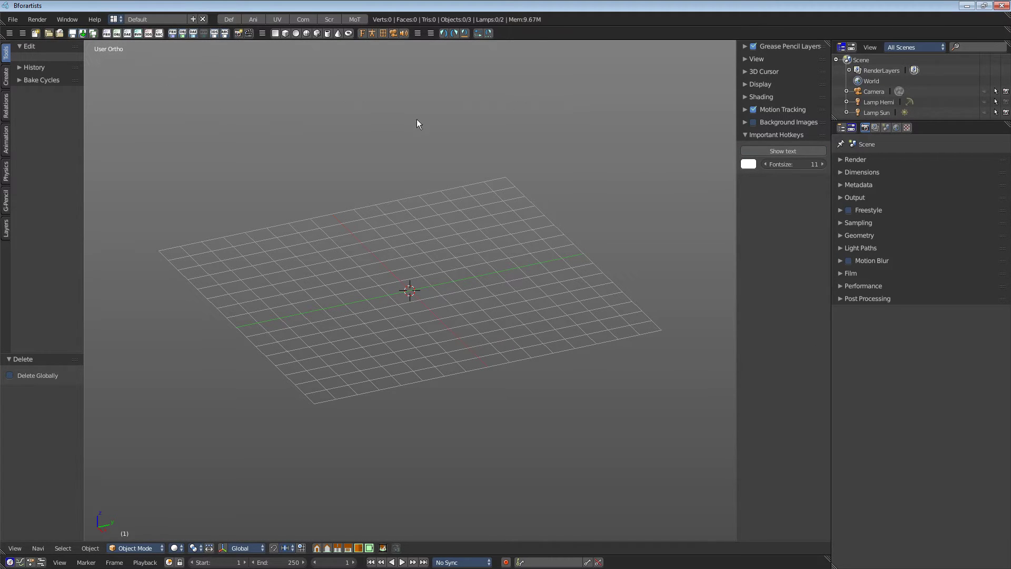
Add a cube and raise it above the grid floor
click(285, 33)
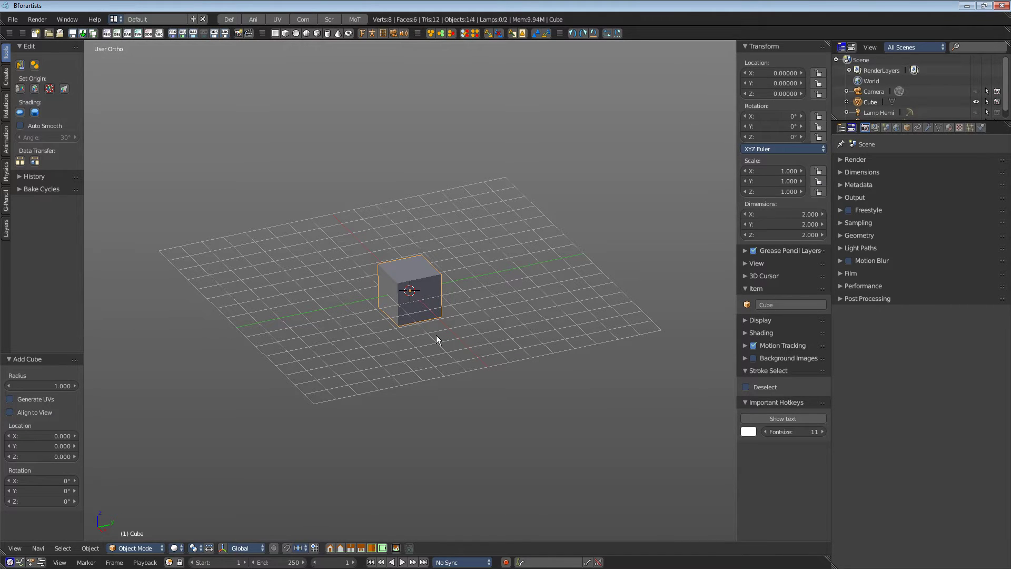
key(g)
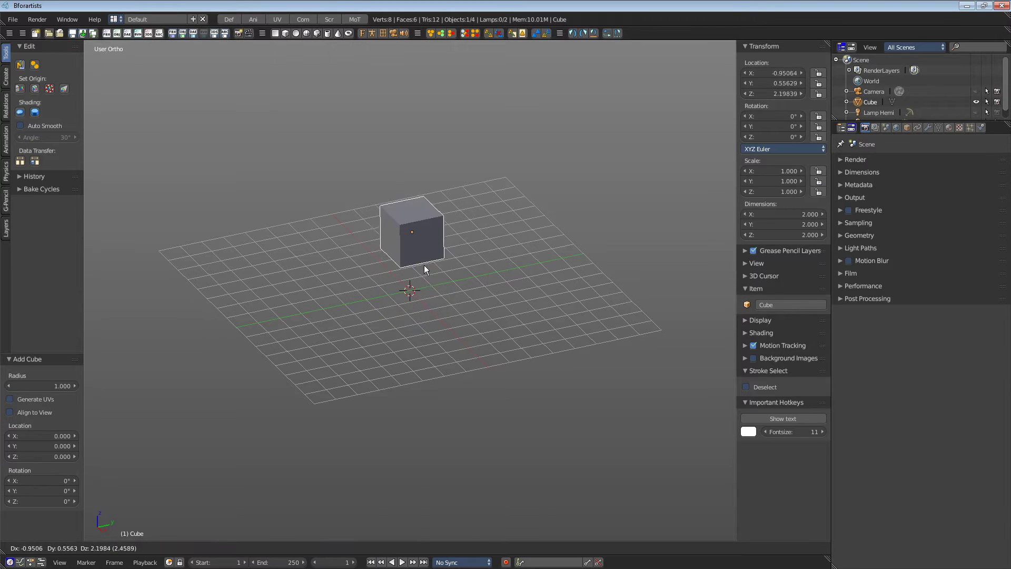
click(432, 301)
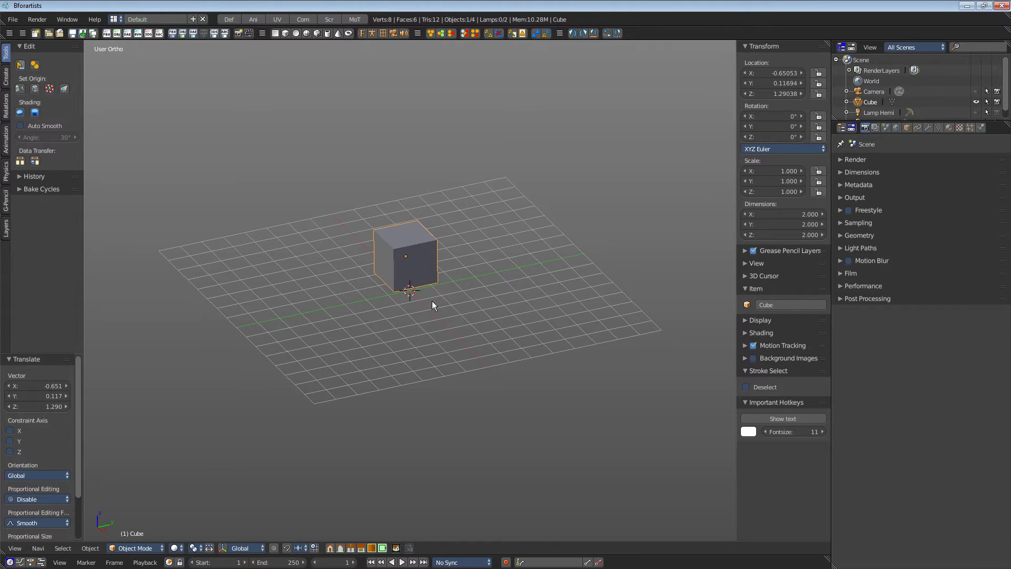
Tilt the cube slightly, scale it up to 1.636, and reframe the scene
key(r)
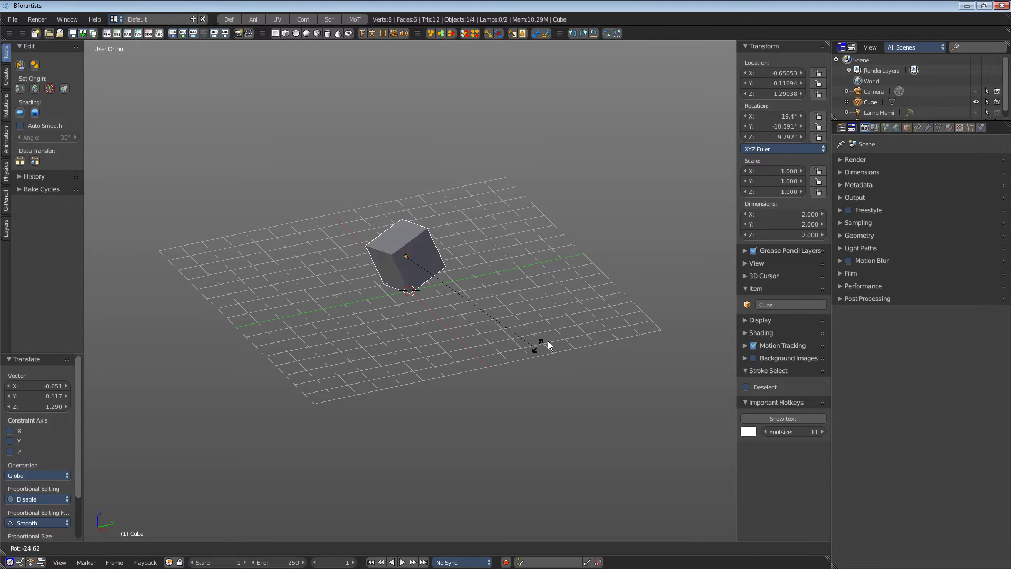
click(478, 347)
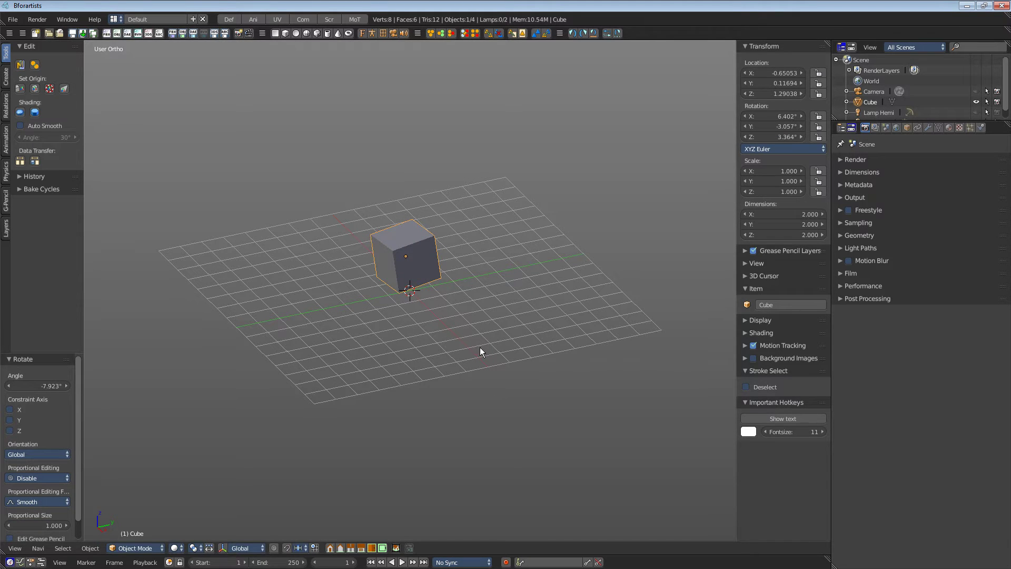
key(s)
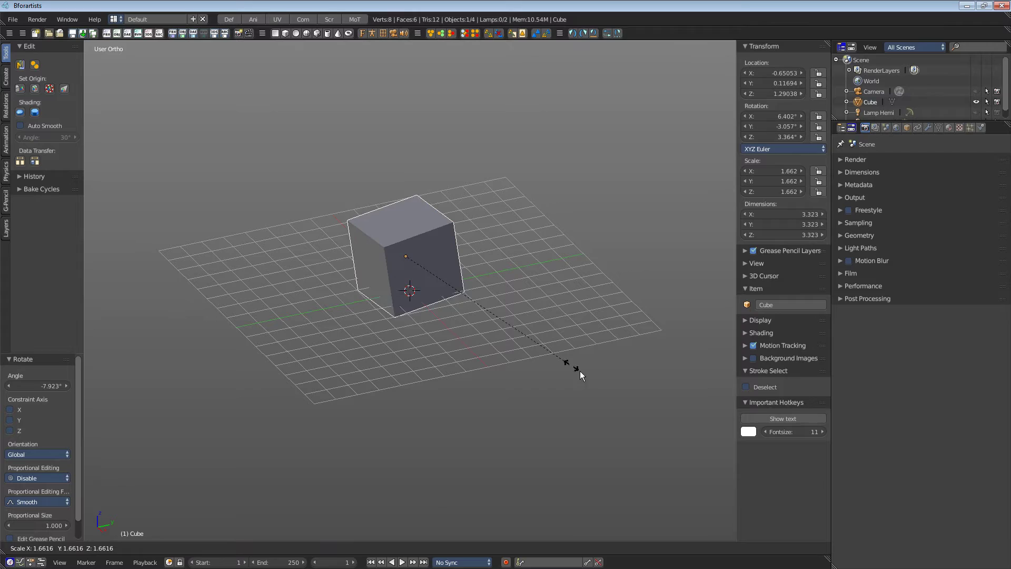
click(535, 399)
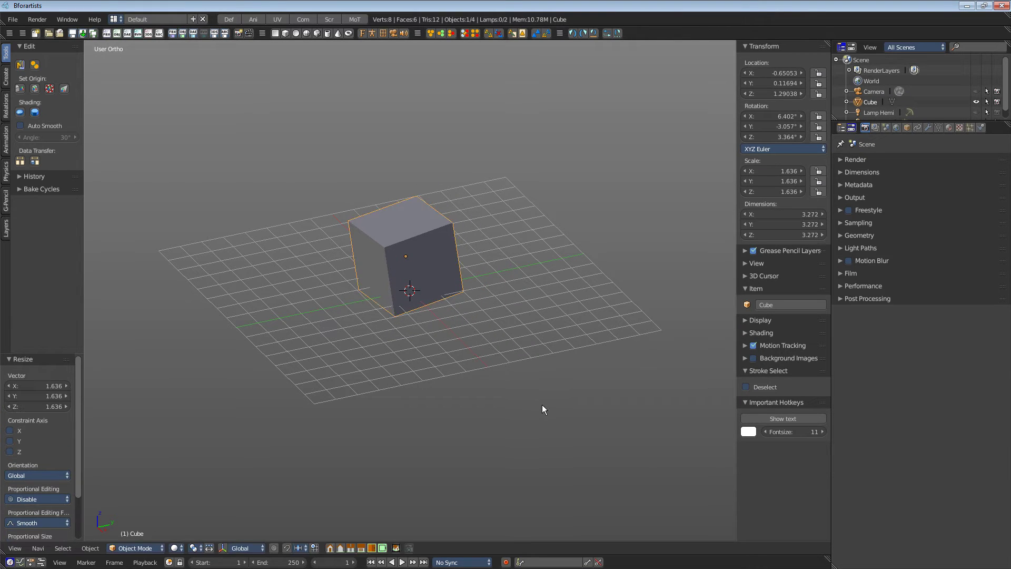
key(shift+c)
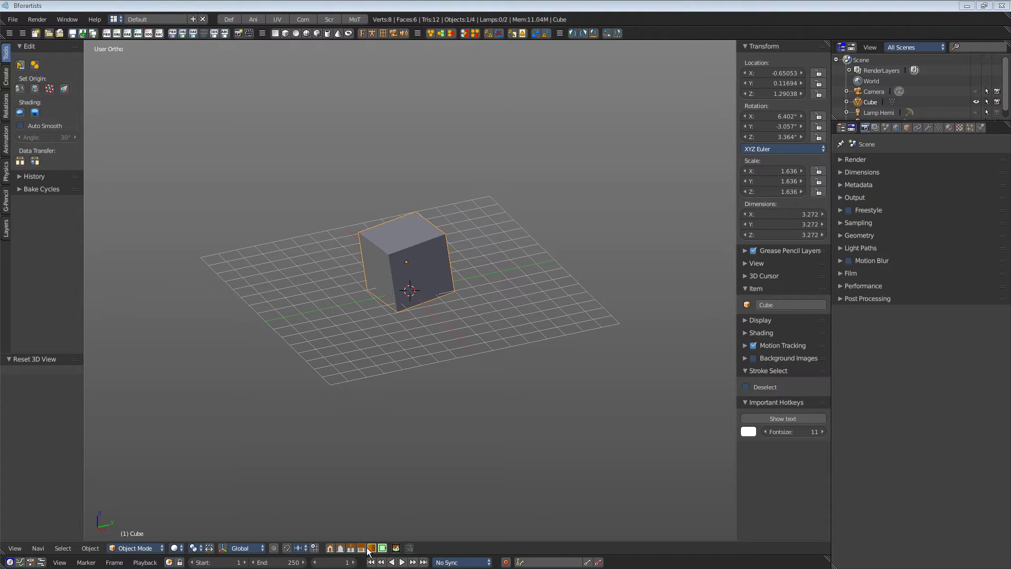
Check the cube from front, camera and top views, then orbit into a tilted User Ortho view
click(340, 548)
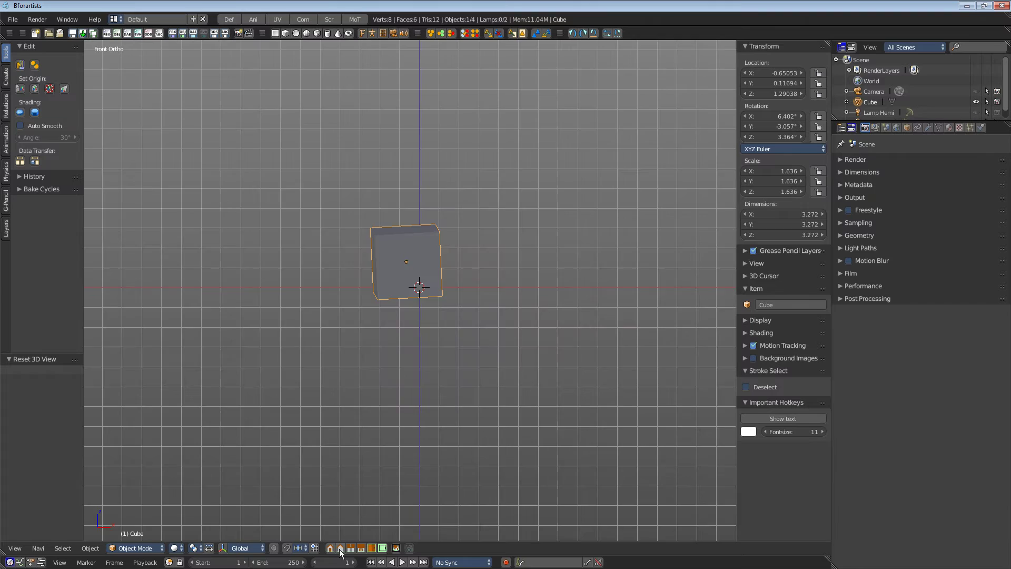
click(382, 548)
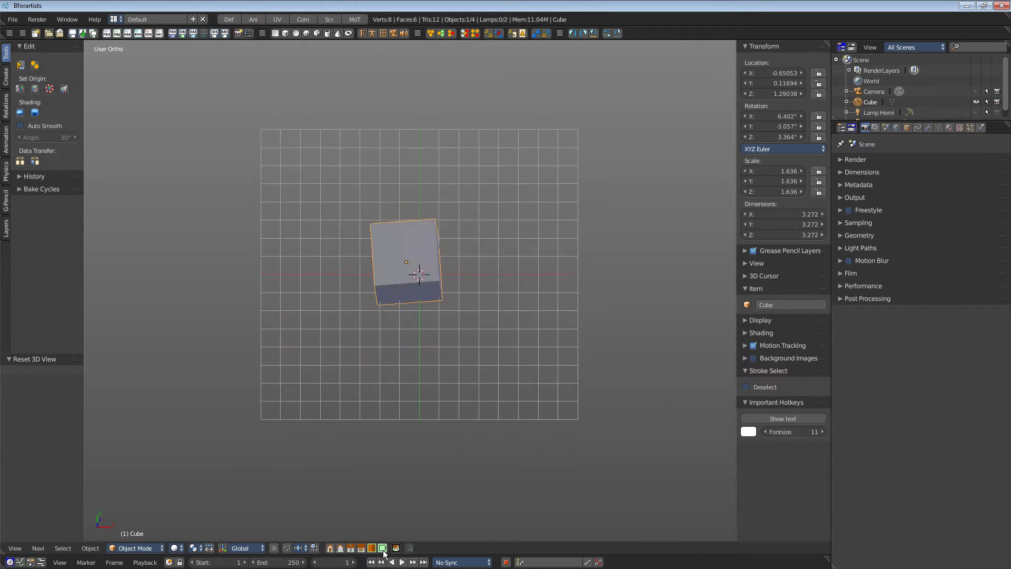
click(396, 548)
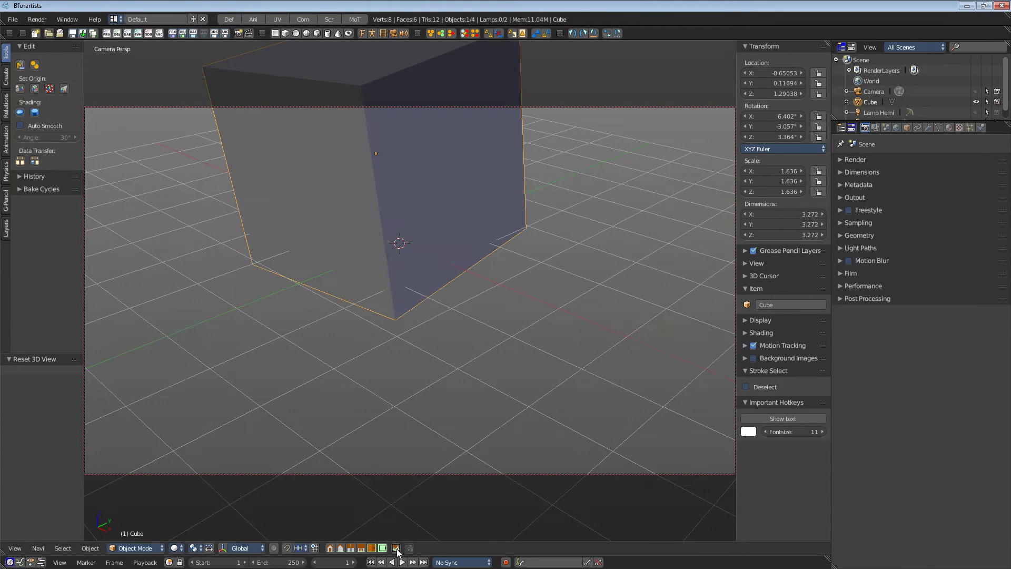
click(396, 548)
middle_drag(467, 409, 477, 387)
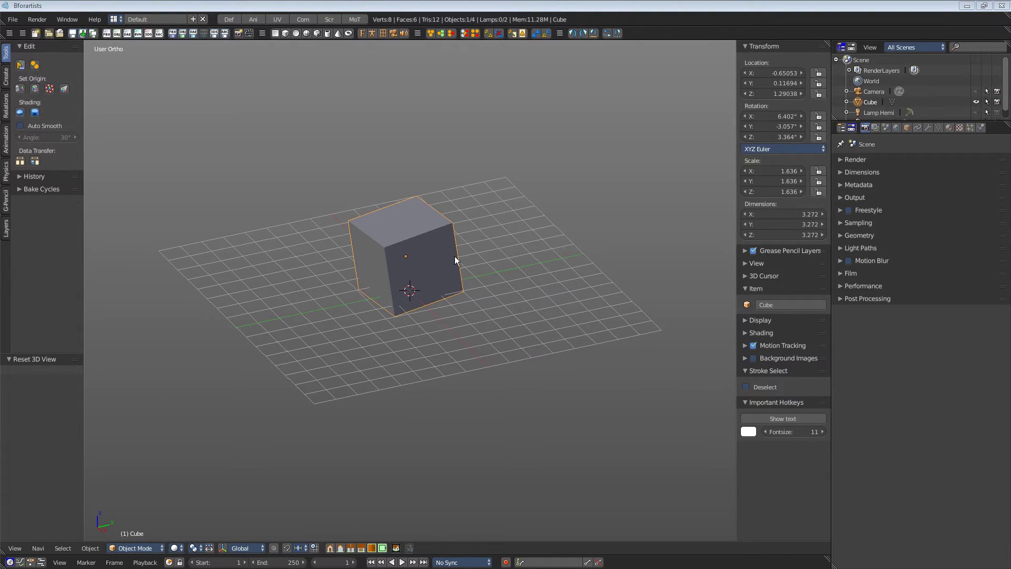
Zoom, then use View > View Selected so the cube fills the viewport
scroll(409, 308, up, 3)
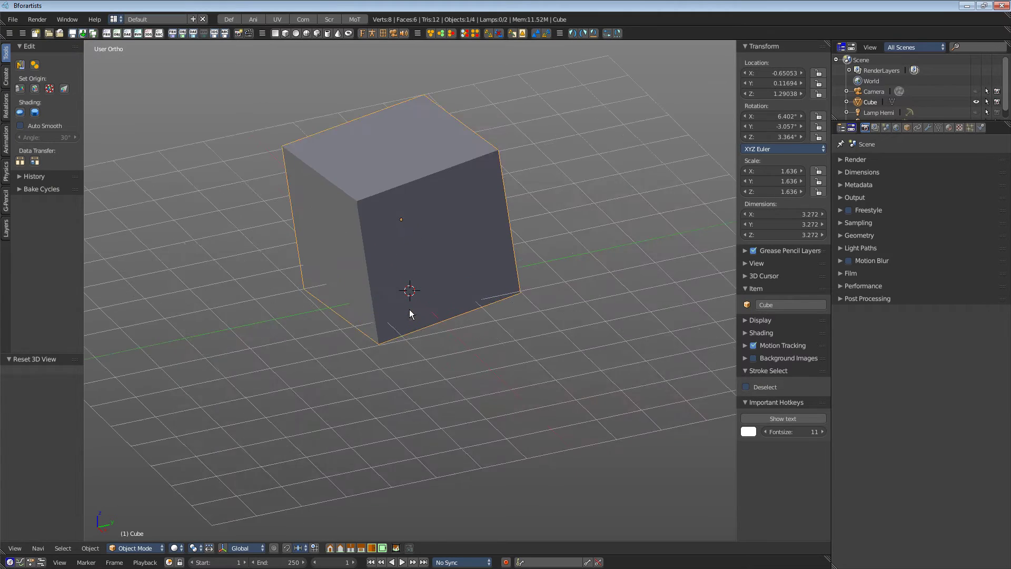
scroll(409, 310, down, 2)
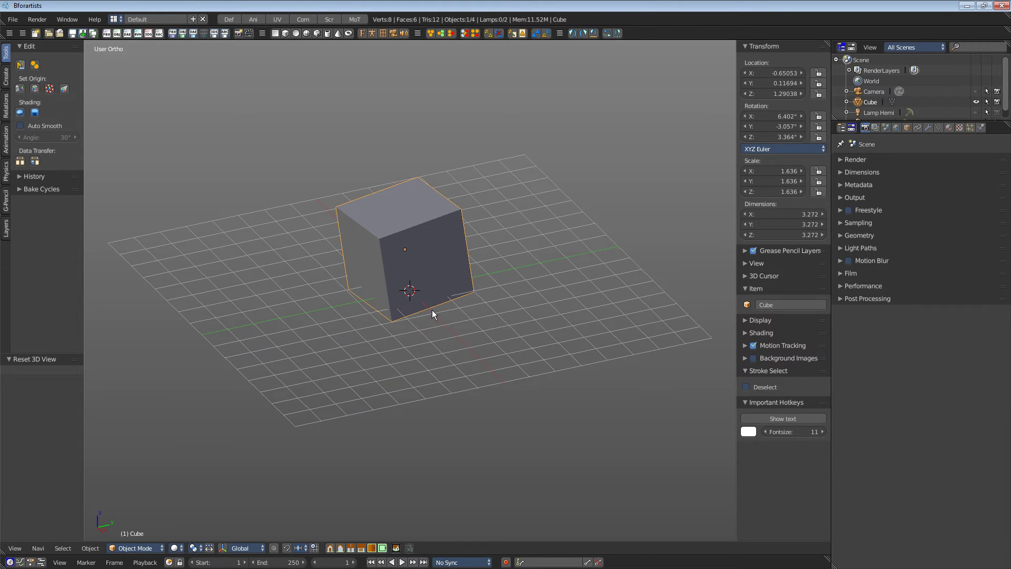
click(15, 548)
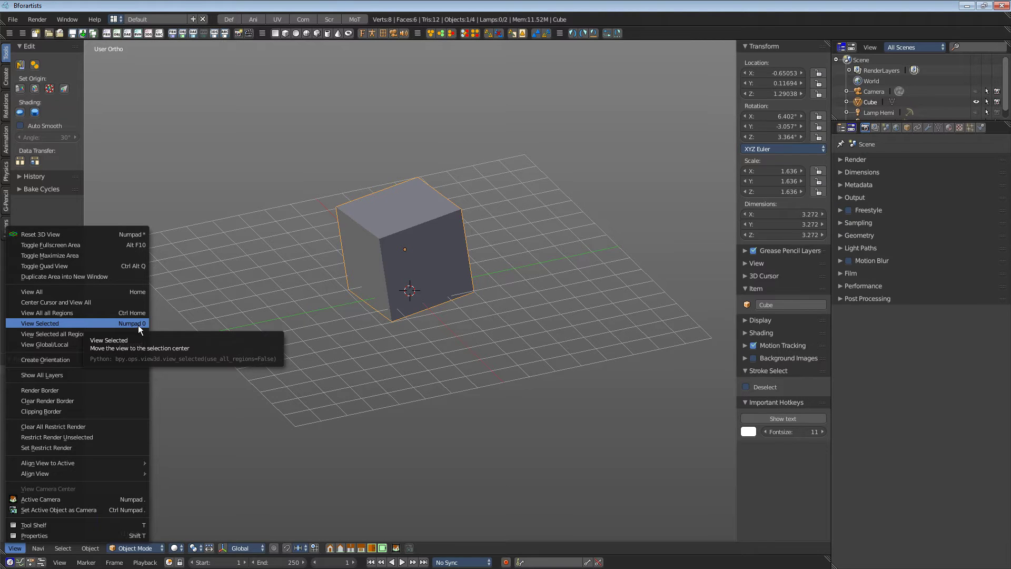
click(113, 323)
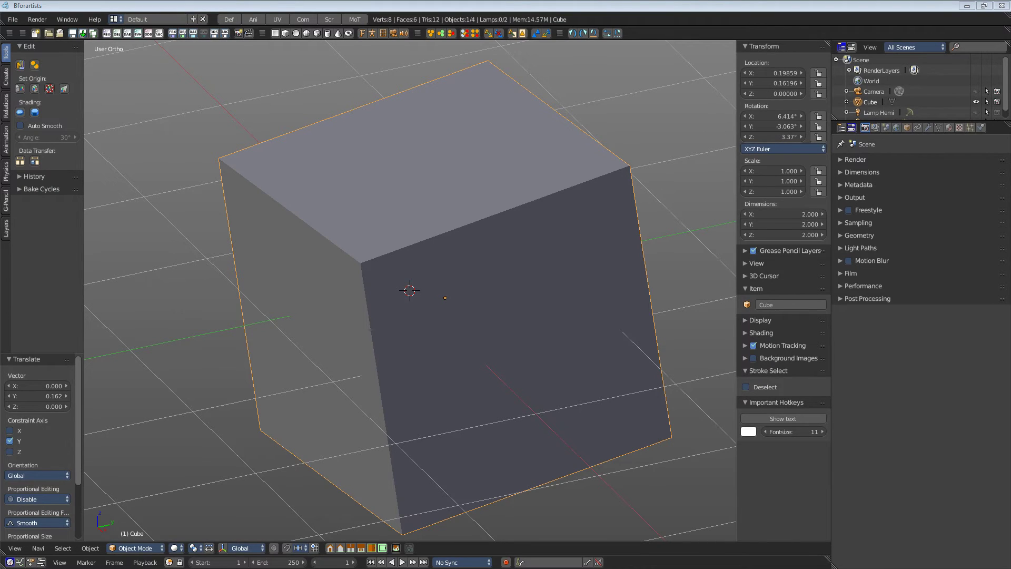
Enable the transform widget and drag its arrows to shift the cube along Y and Z
click(225, 550)
click(225, 550)
click(225, 550)
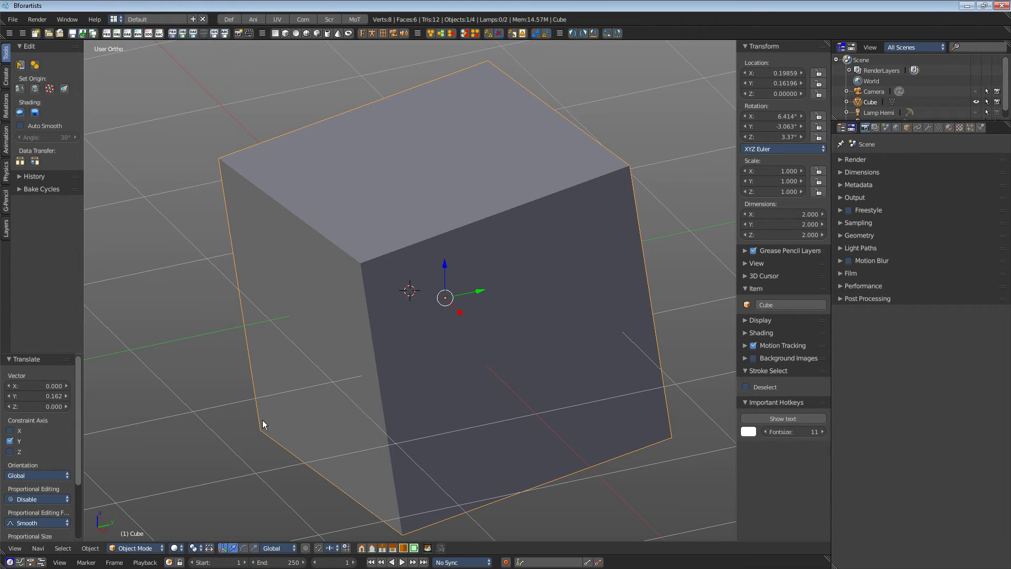
key(ctrl+space)
key(ctrl+space)
drag(480, 295, 454, 275)
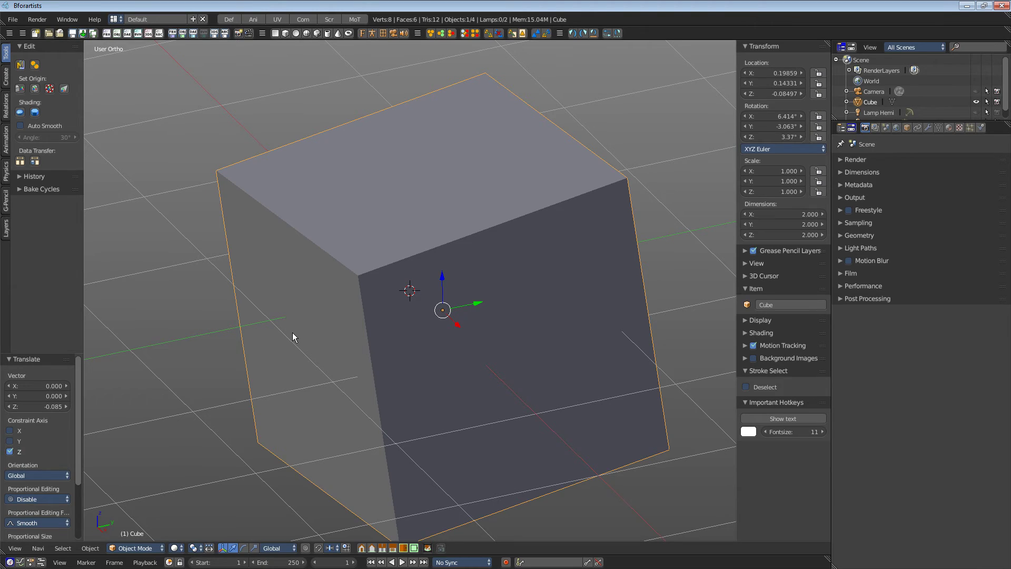
click(244, 550)
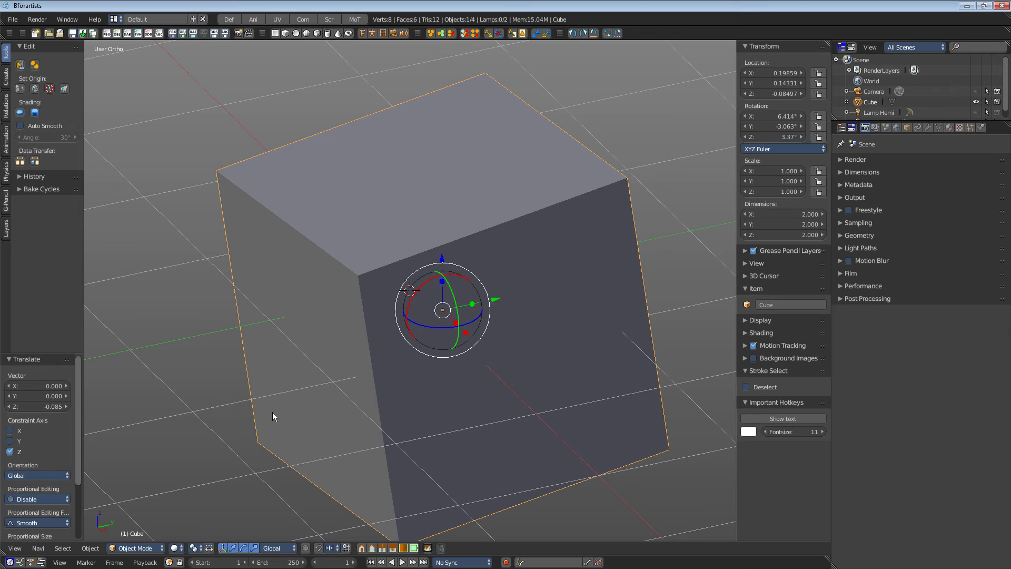
Switch the widget back to move arrows, set orientation to Local, then undo with Ctrl+Z
click(235, 550)
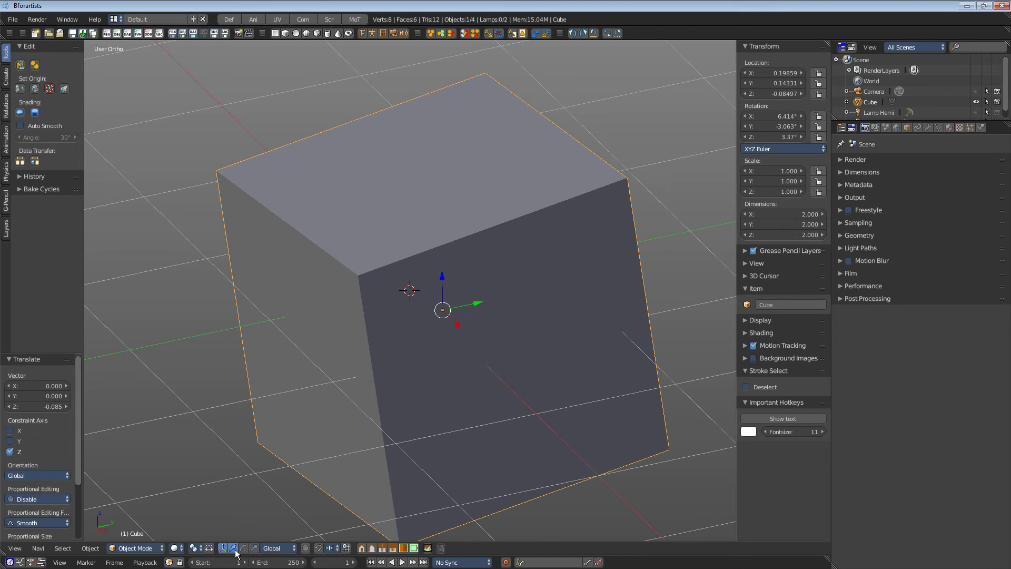
click(275, 550)
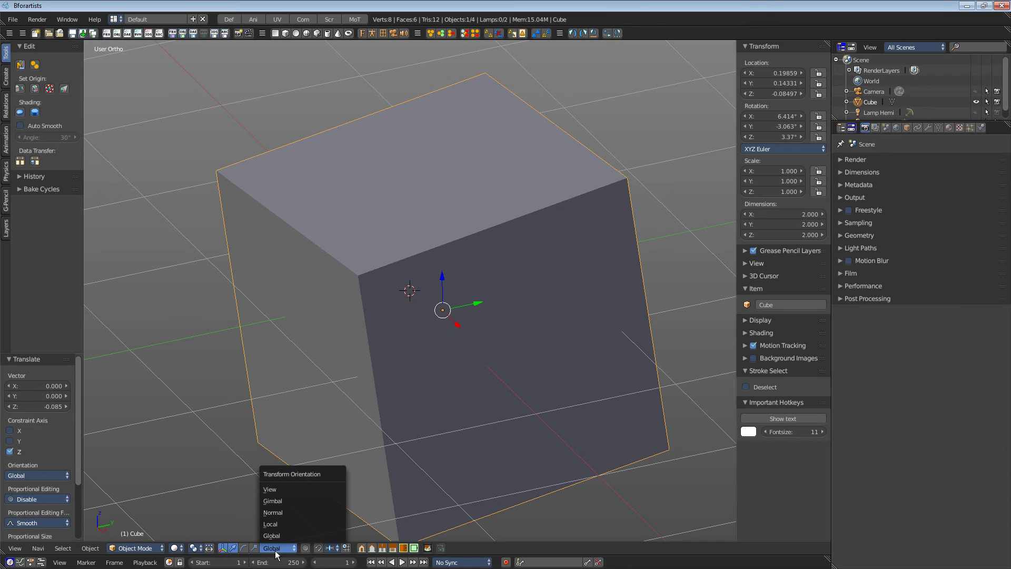
click(292, 526)
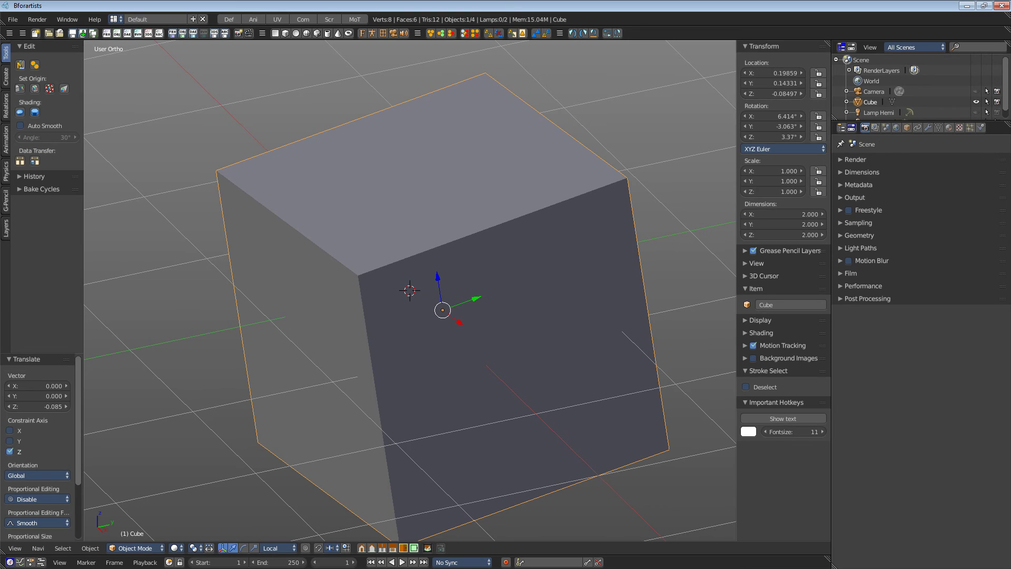
key(ctrl+z)
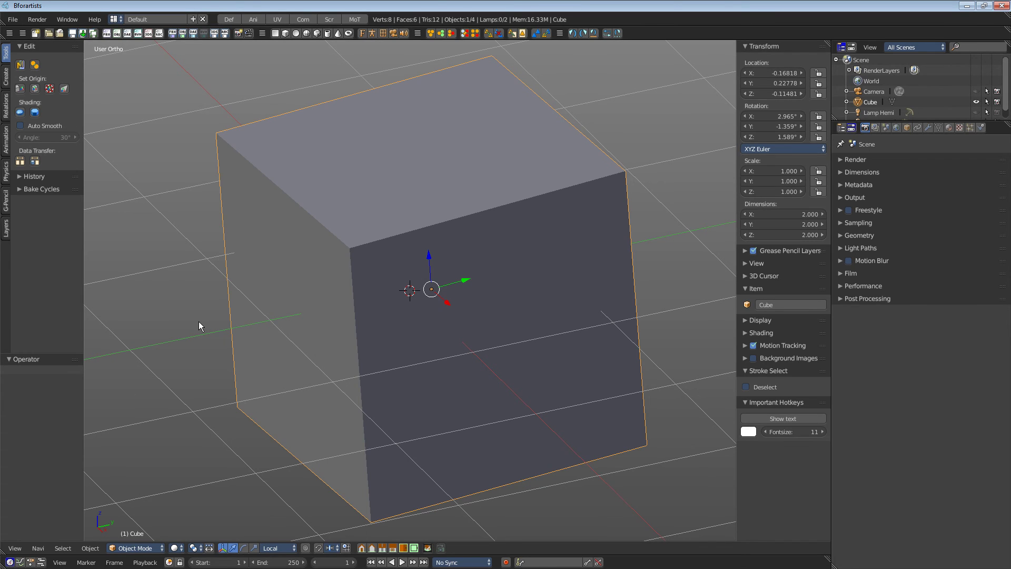
Grab the cube and constrain the move to its local X axis by pressing X twice
key(g)
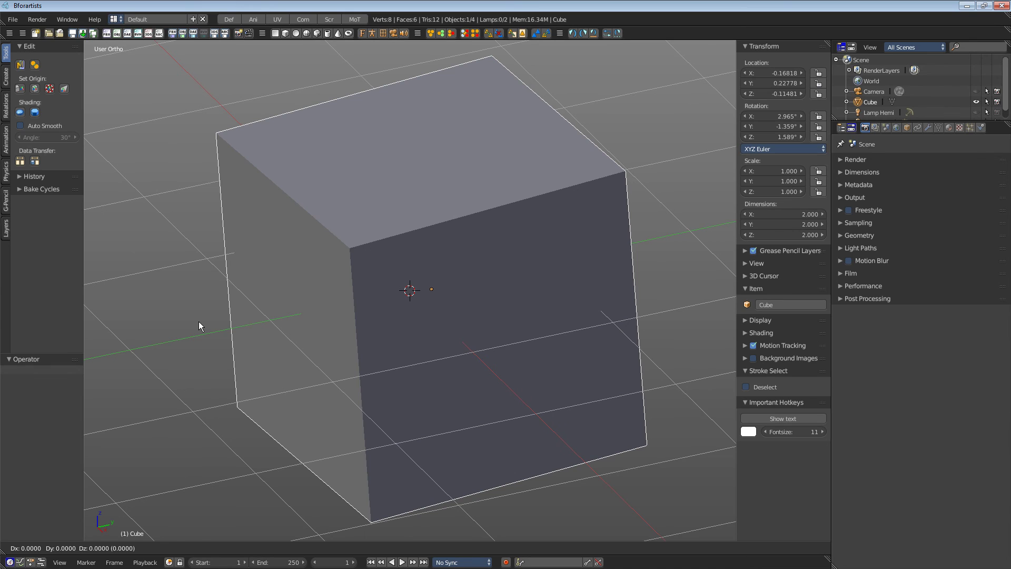
key(x)
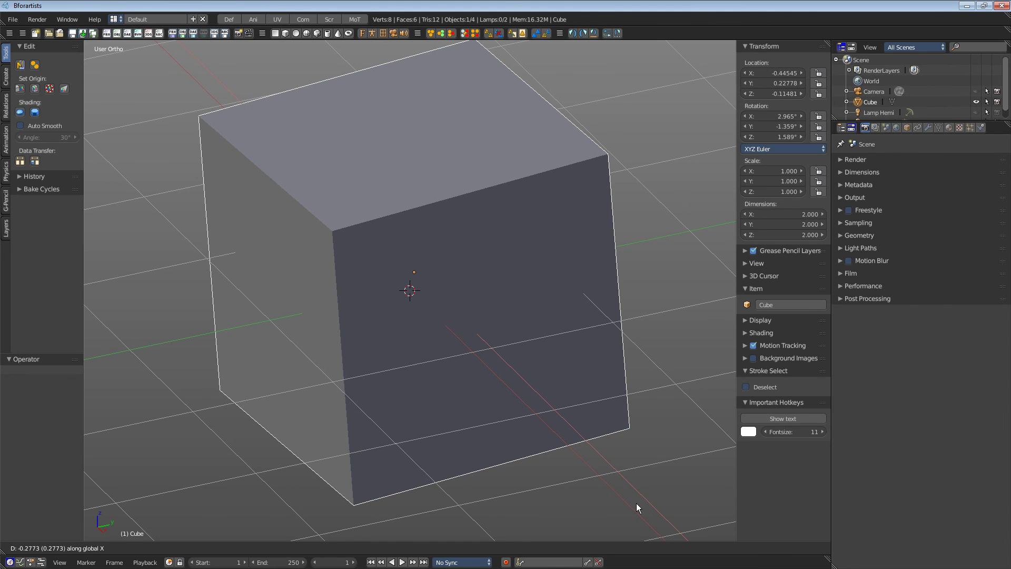
key(x)
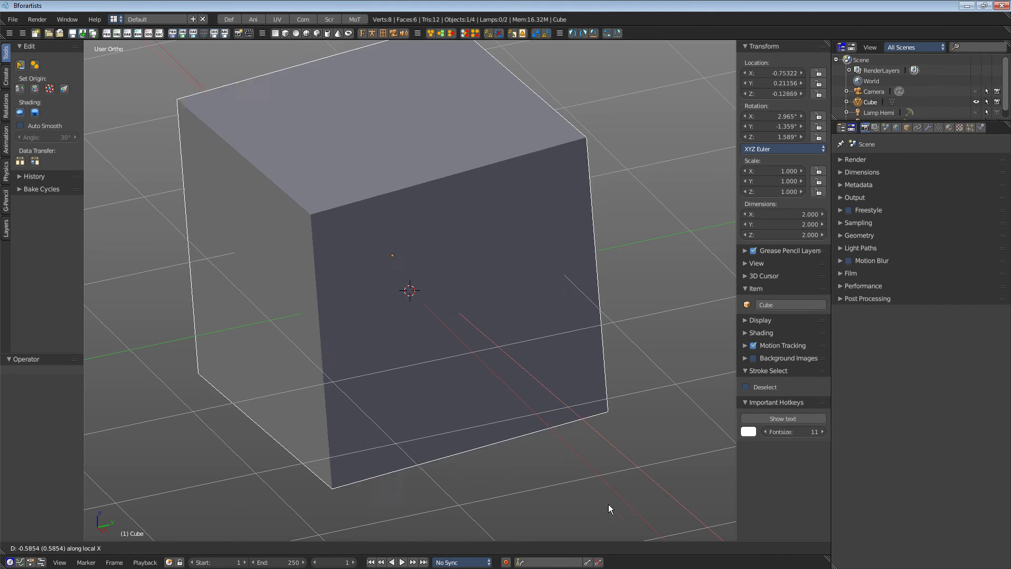